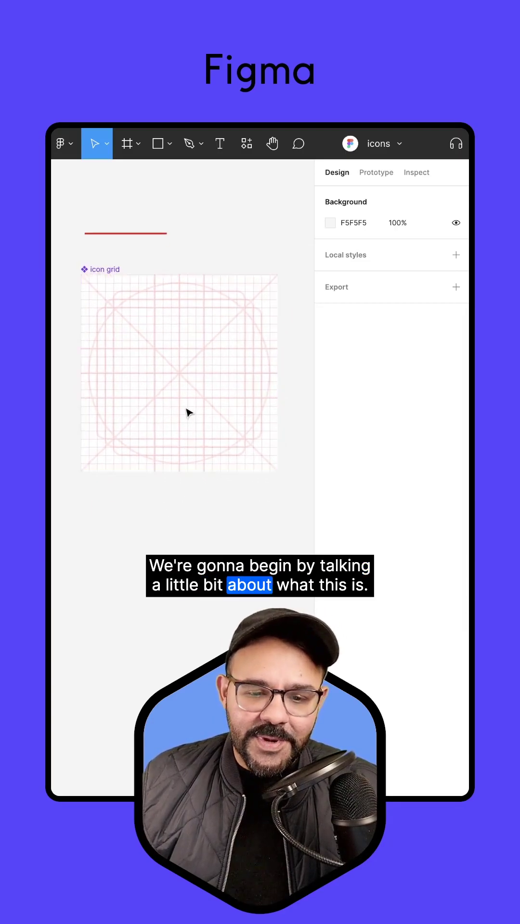
Draw a new frame on the canvas and size it to 24 × 24
scroll(189, 412, "up", 2)
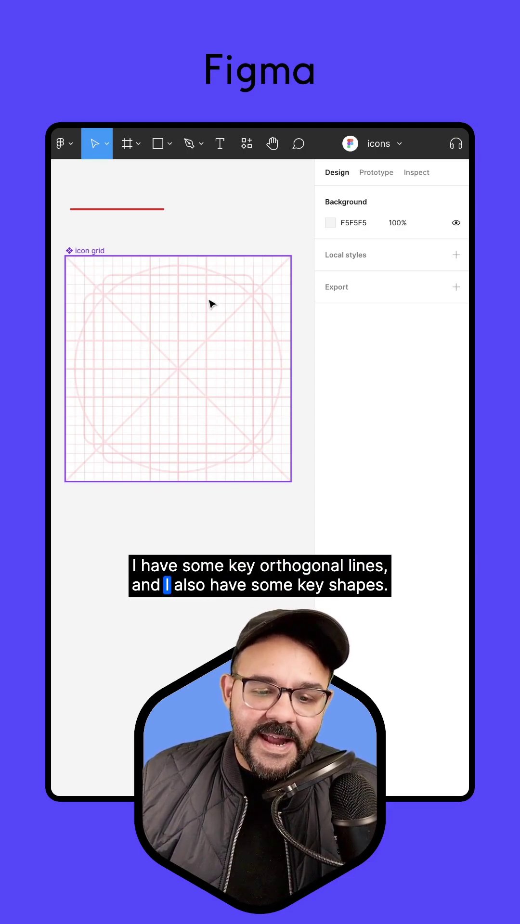
scroll(196, 517, "down", 6)
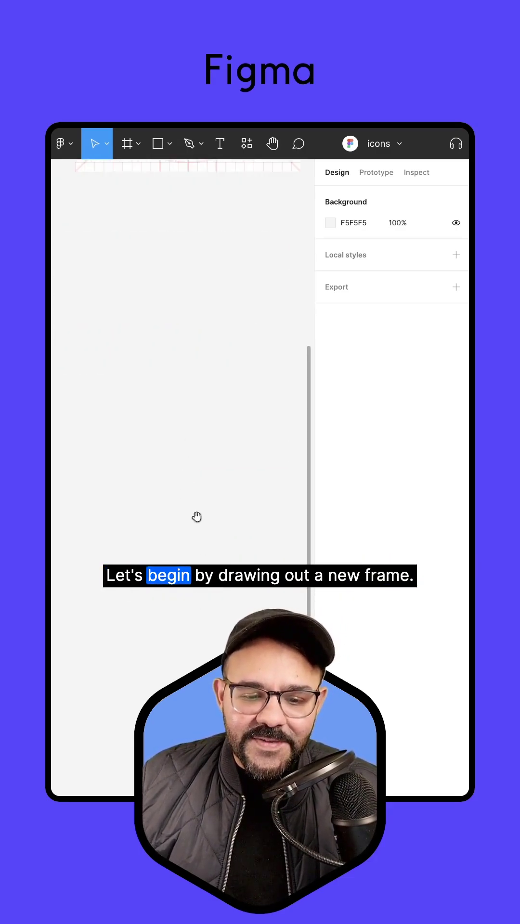
key("f")
left_click_drag(81, 303, 193, 462)
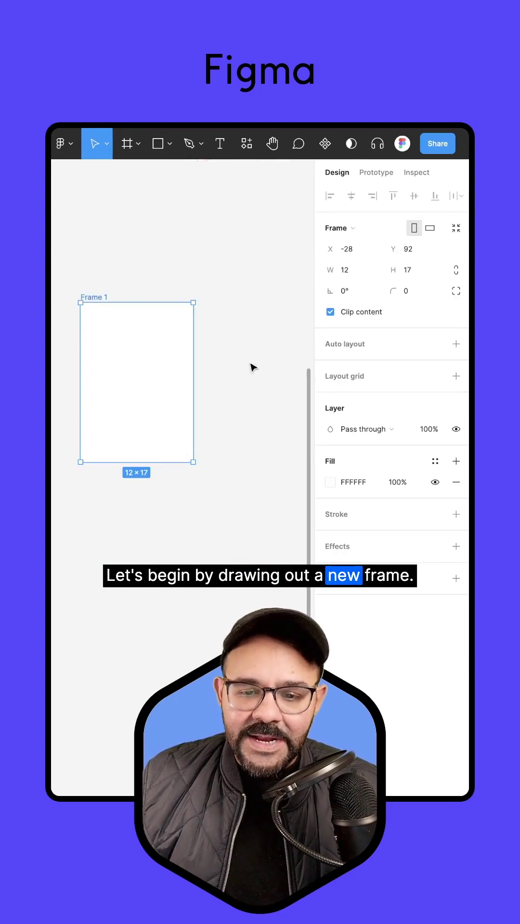
left_click(355, 268)
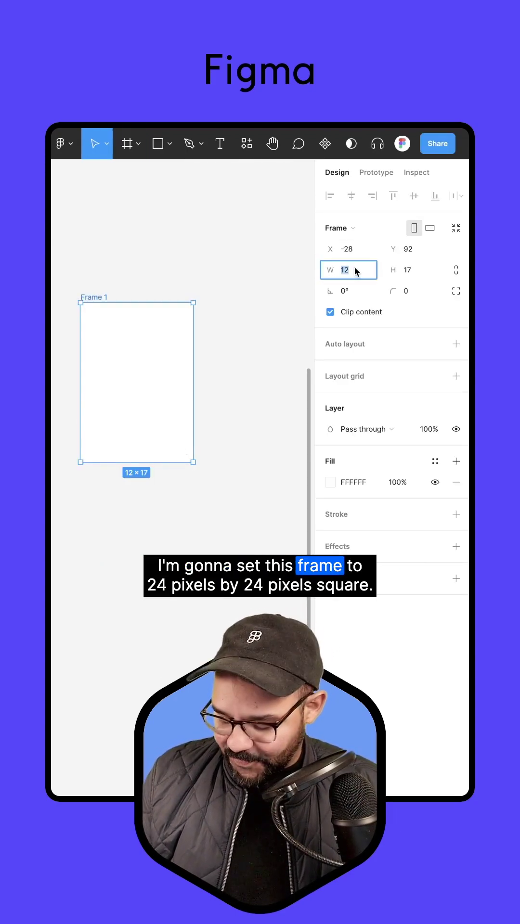
type("24")
key("Return")
left_click(418, 271)
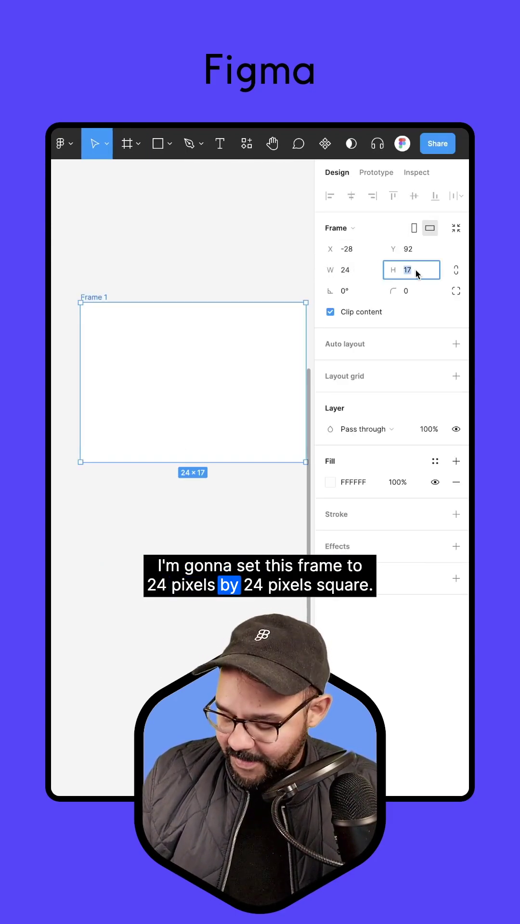
type("24")
key("Return")
Add a layout grid to the square frame with a 1px grid size
left_click(260, 285)
left_click(162, 361)
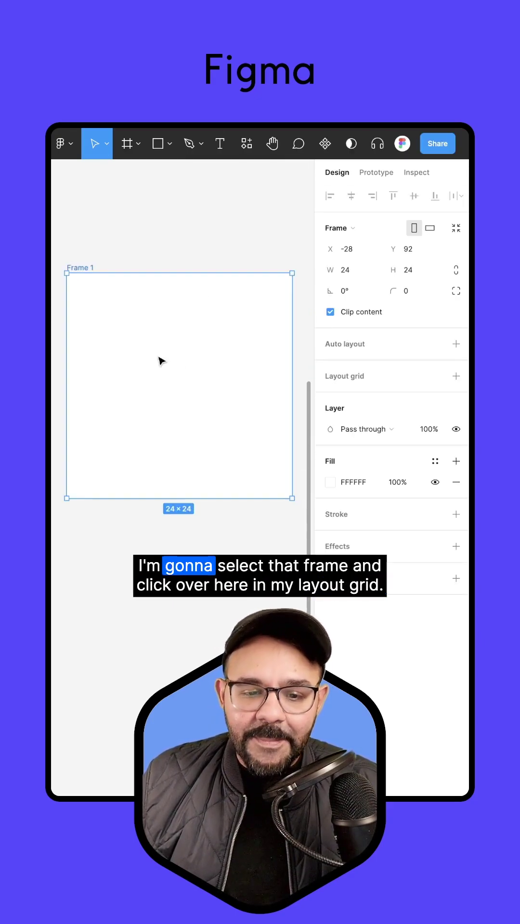
left_click(350, 380)
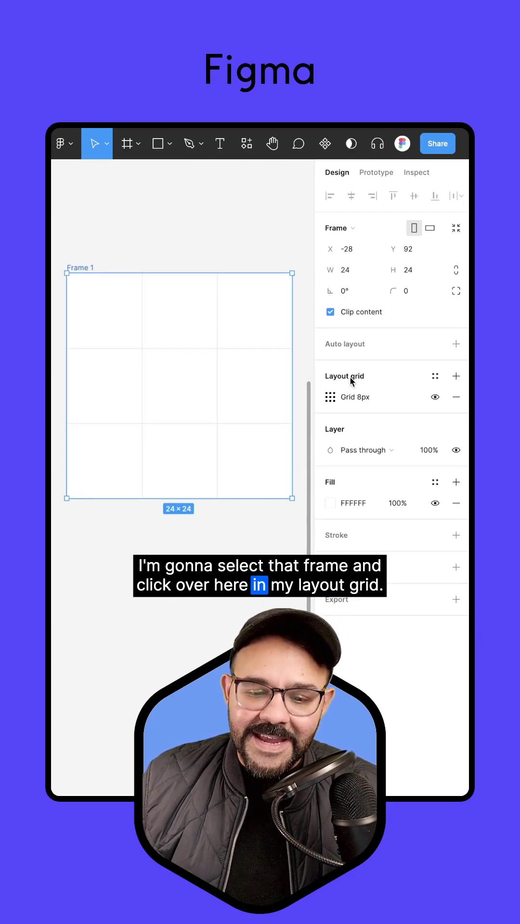
left_click(330, 398)
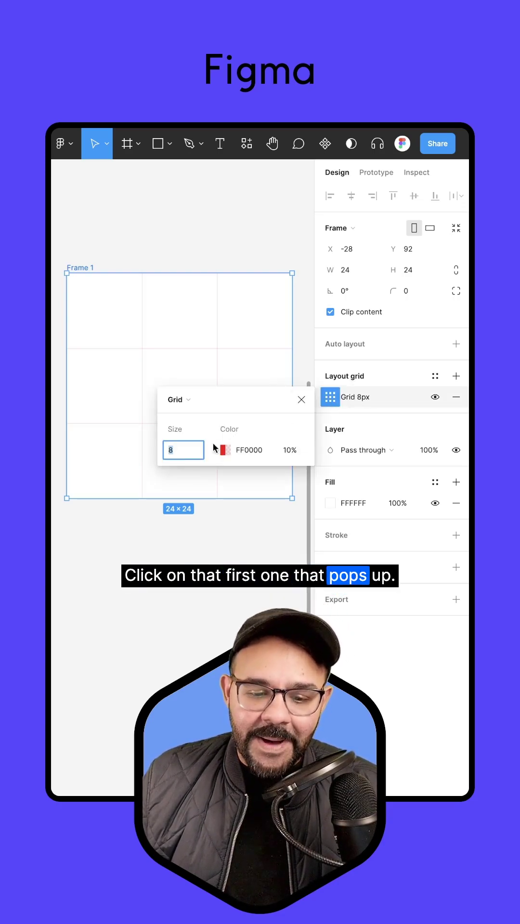
key("Return")
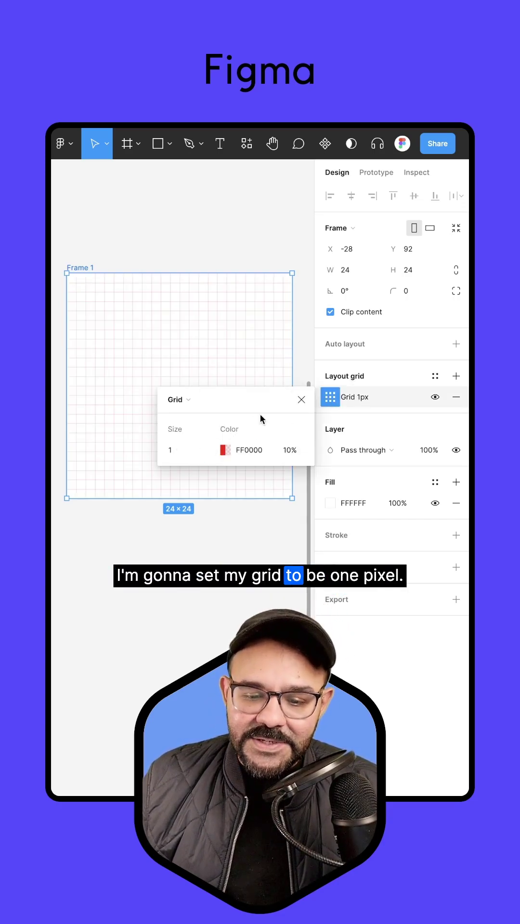
left_click(301, 399)
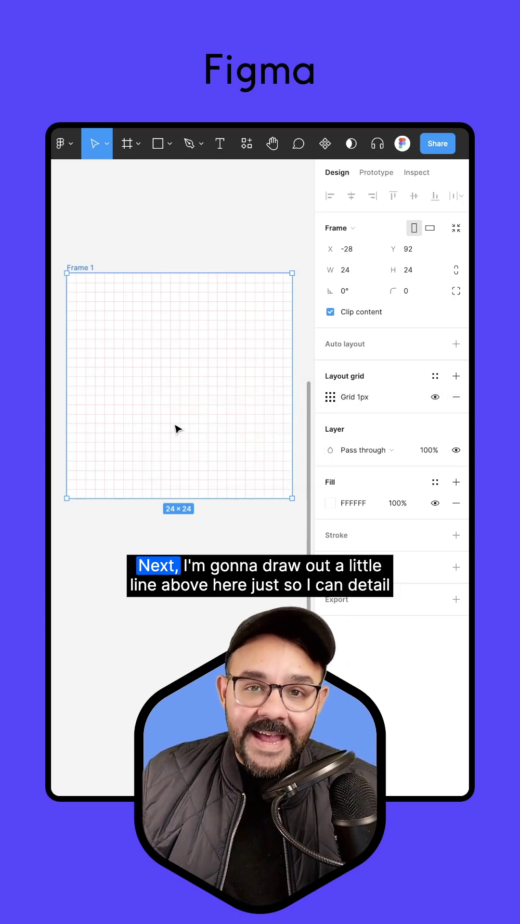
Draw a short reference line above the frame with a red FF0000 stroke at 0.2 weight
key("p")
left_click(80, 226)
left_click(123, 226)
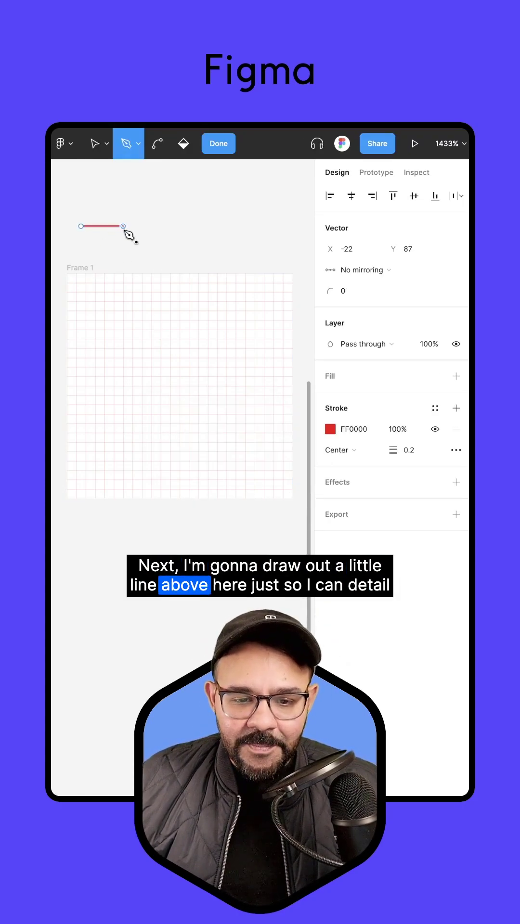
key("Escape")
left_click(120, 244)
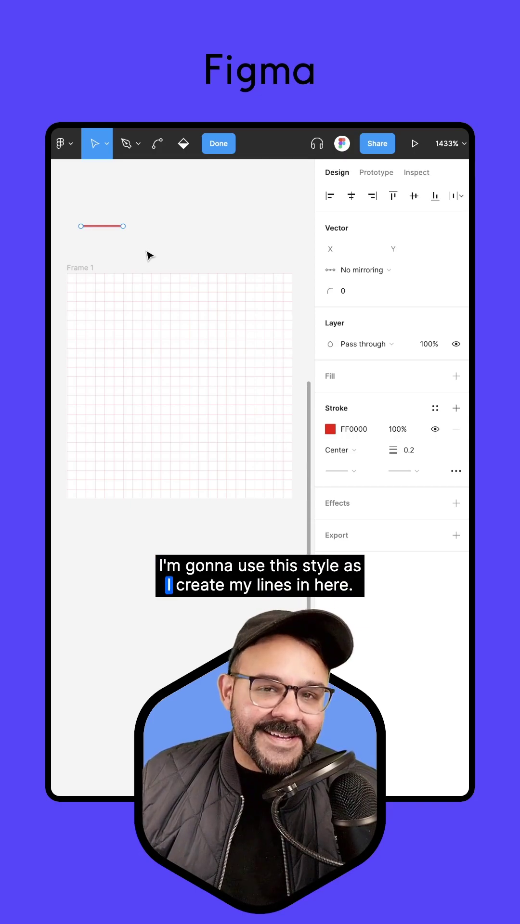
key("Escape")
Draw a line in the frame and snap its ends to the top-left and bottom-right corners
left_click(136, 307)
key("p")
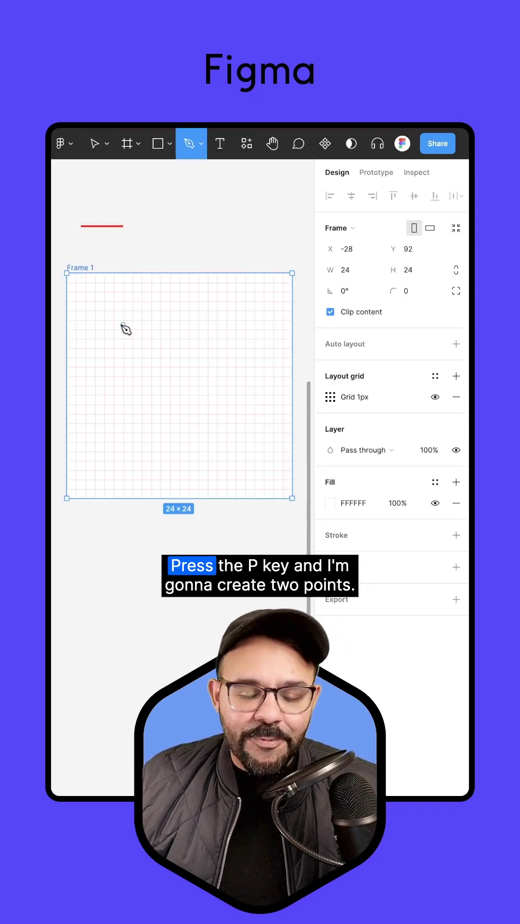
left_click(99, 353)
left_click(222, 362)
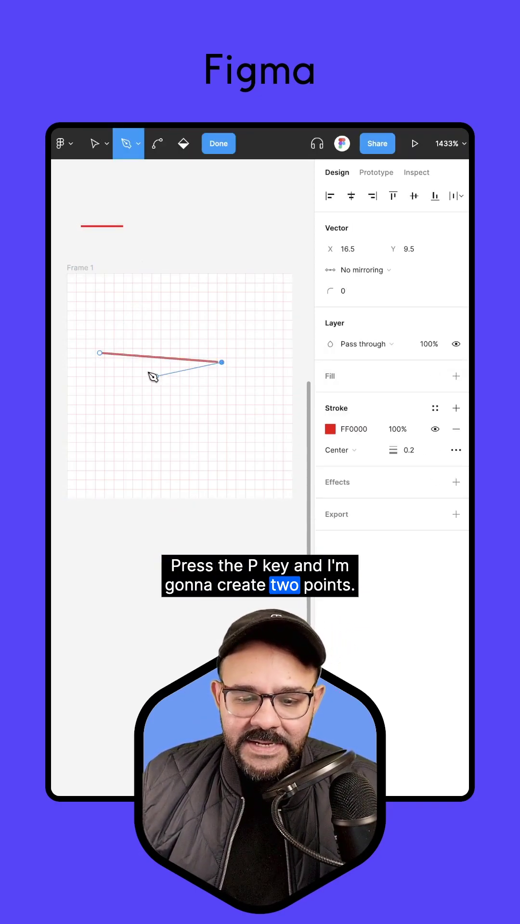
key("Escape")
left_click_drag(99, 353, 68, 275)
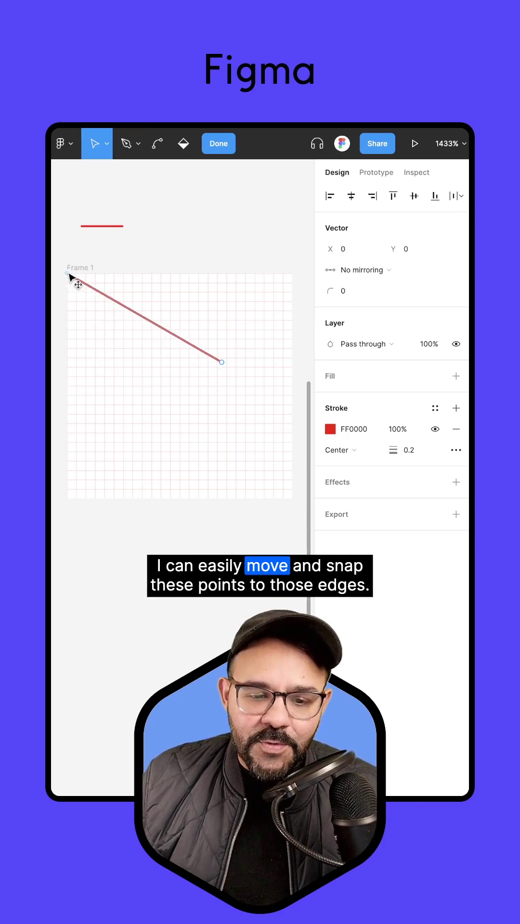
left_click_drag(221, 362, 296, 504)
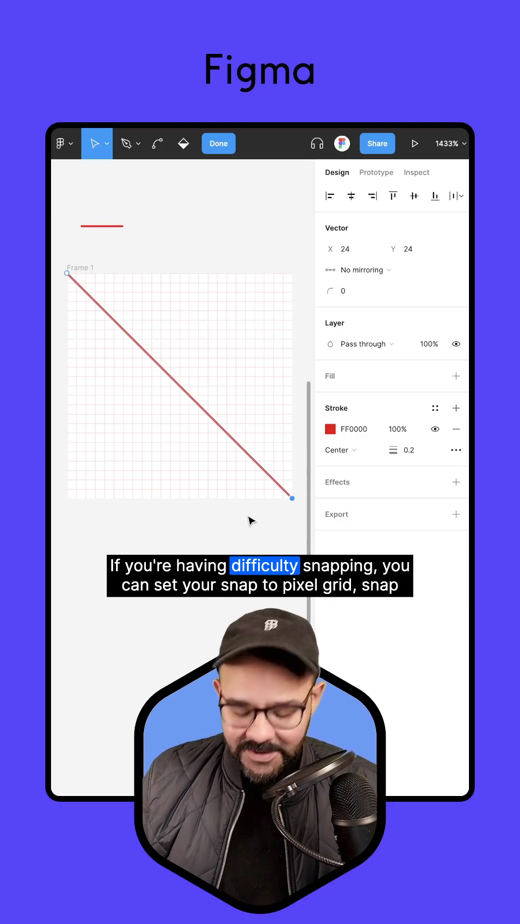
key("super+slash")
type("sna")
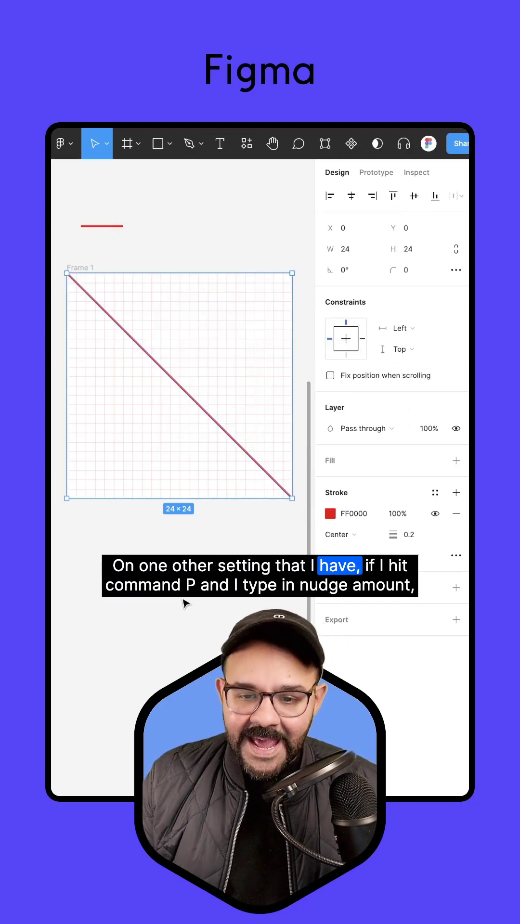
key("super+p")
type("nud")
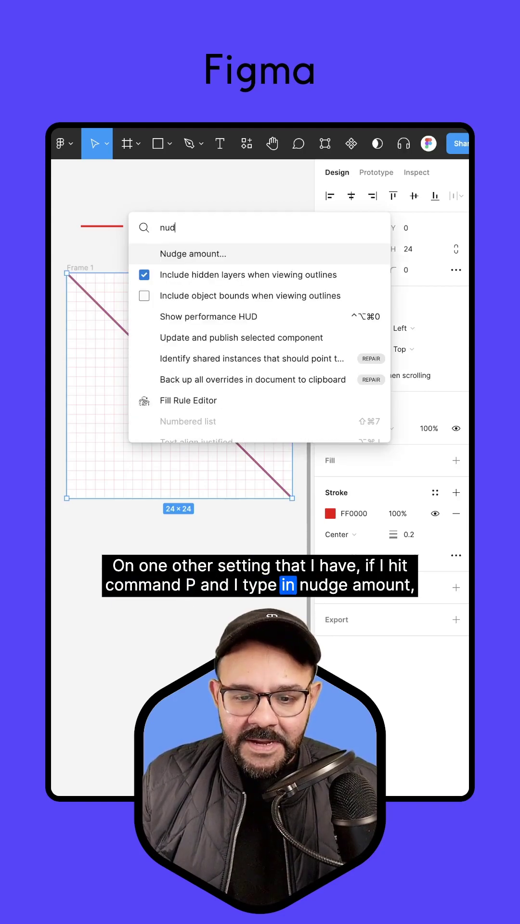
key("Return")
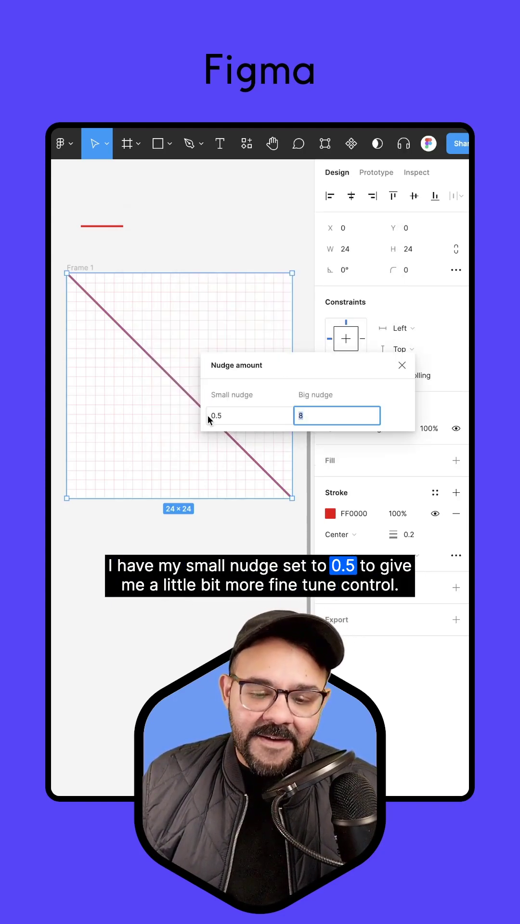
left_click(402, 366)
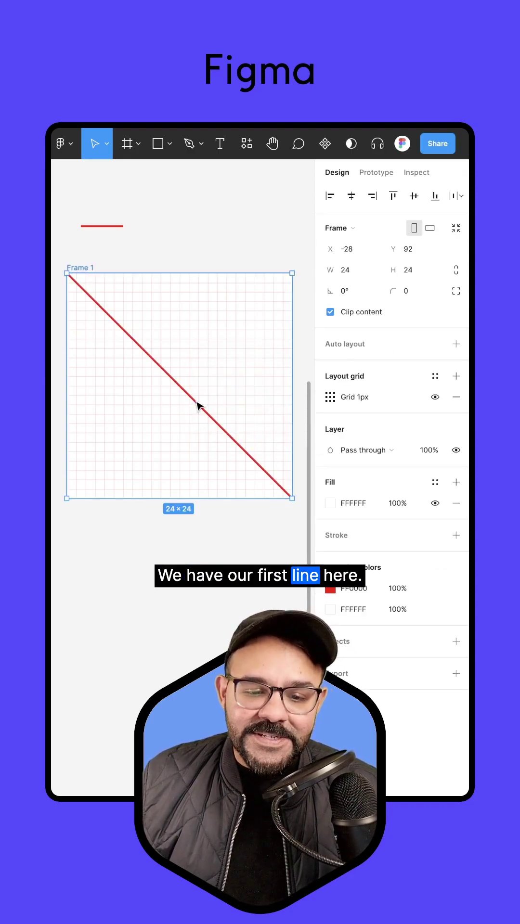
Flip the diagonal vertically and paste a copy into the frame so the diagonals form an X
left_click(198, 405)
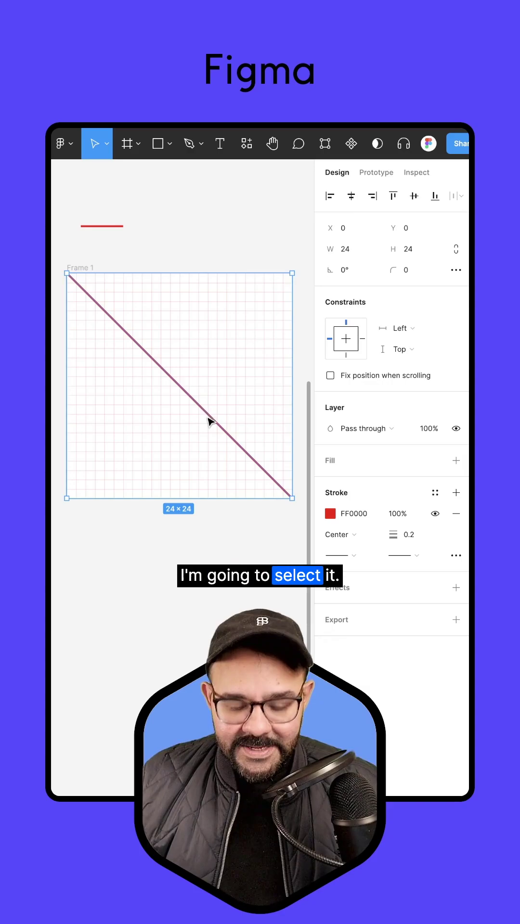
key("shift+v")
key("shift+v")
key("shift+v")
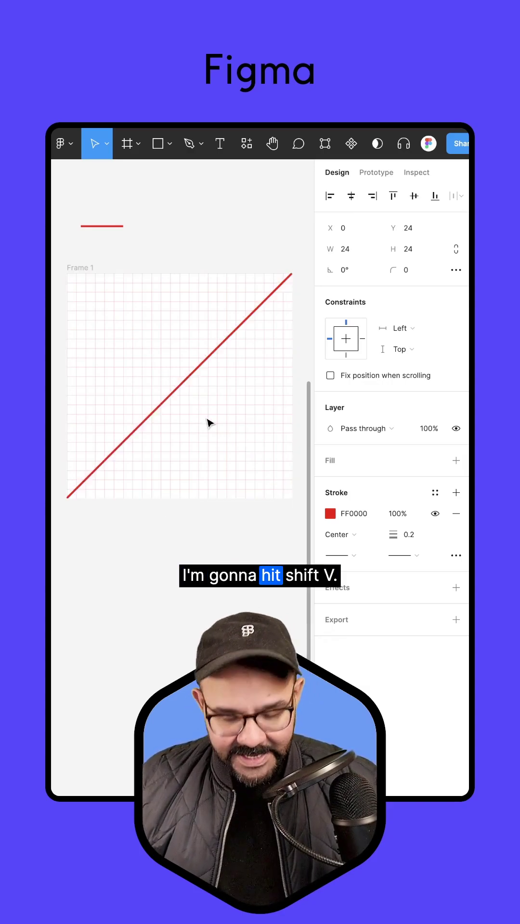
left_click(145, 375)
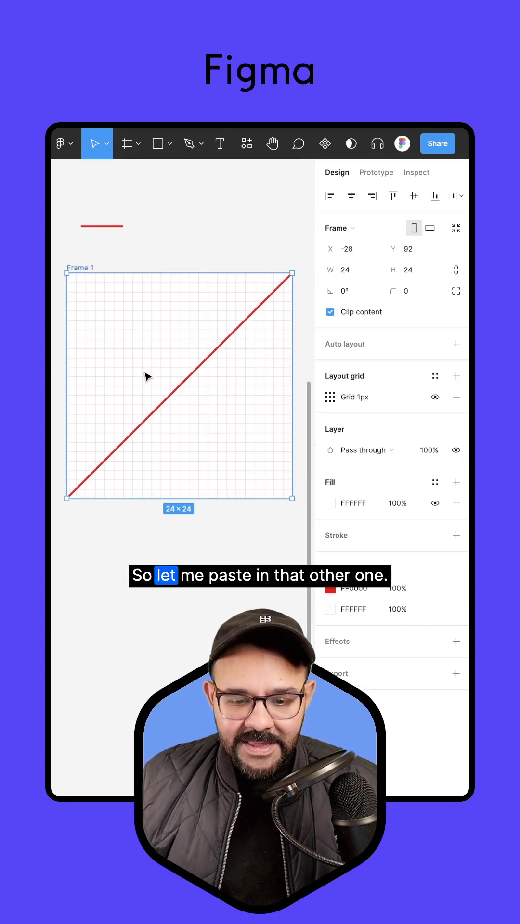
key("ctrl+v")
left_click(167, 427)
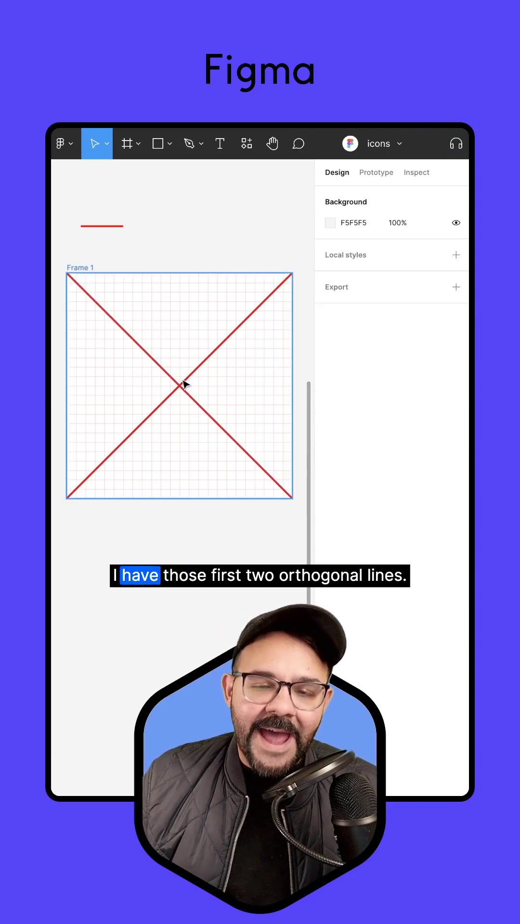
Draw a vertical centre line and extend its ends to the frame's top and bottom edges
key("p")
left_click(180, 297)
left_click(180, 456)
key("Escape")
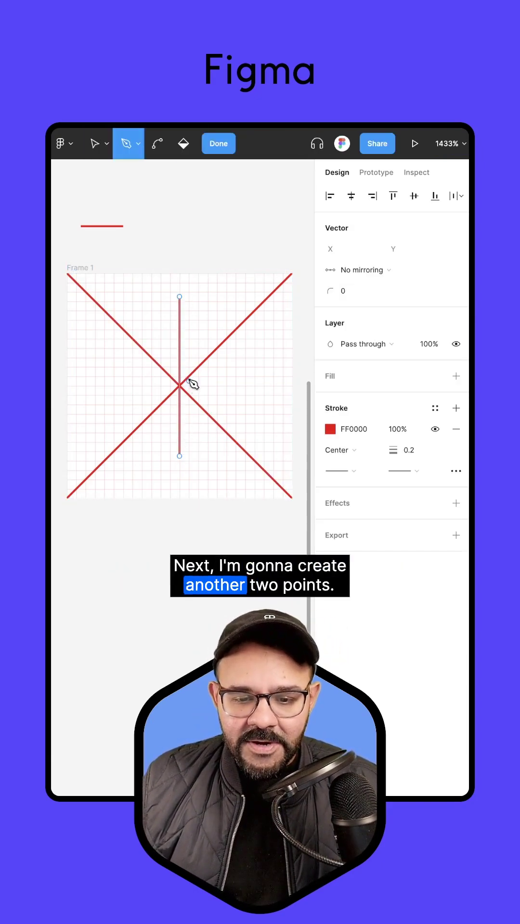
key("v")
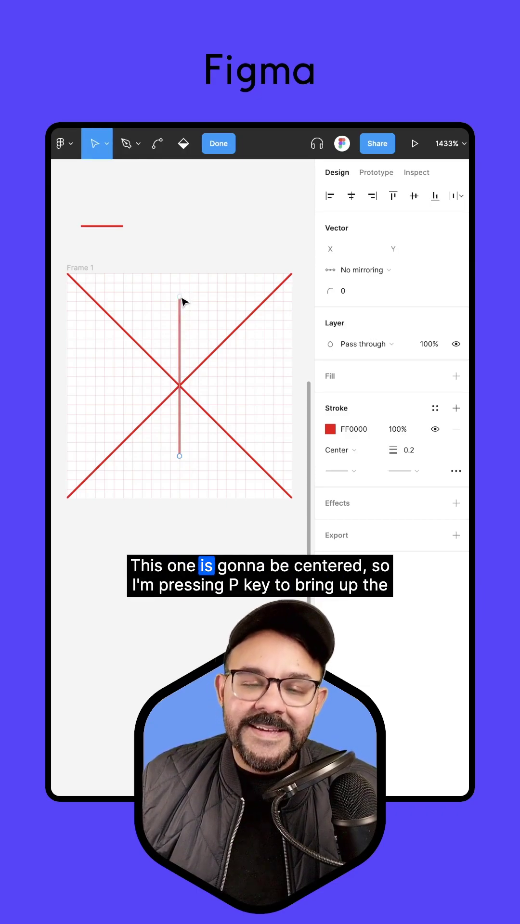
left_click(180, 298)
left_click_drag(180, 298, 179, 278)
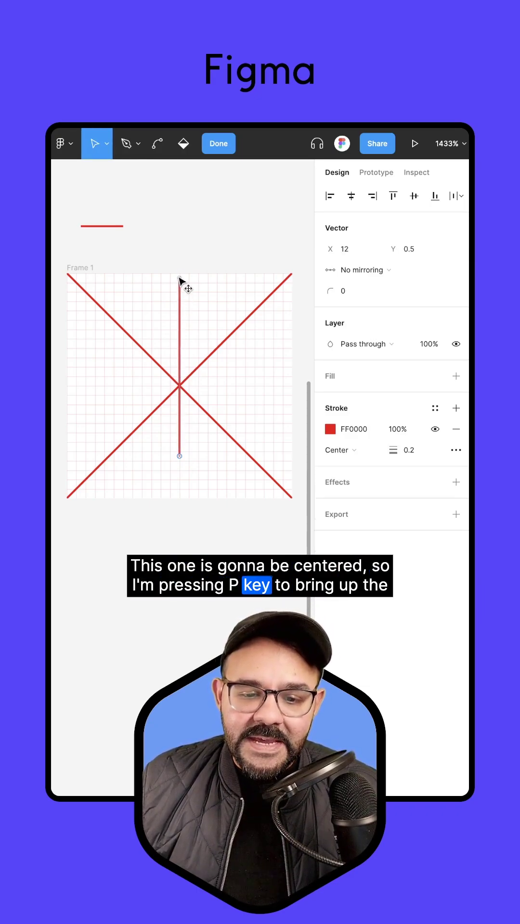
left_click_drag(180, 456, 182, 497)
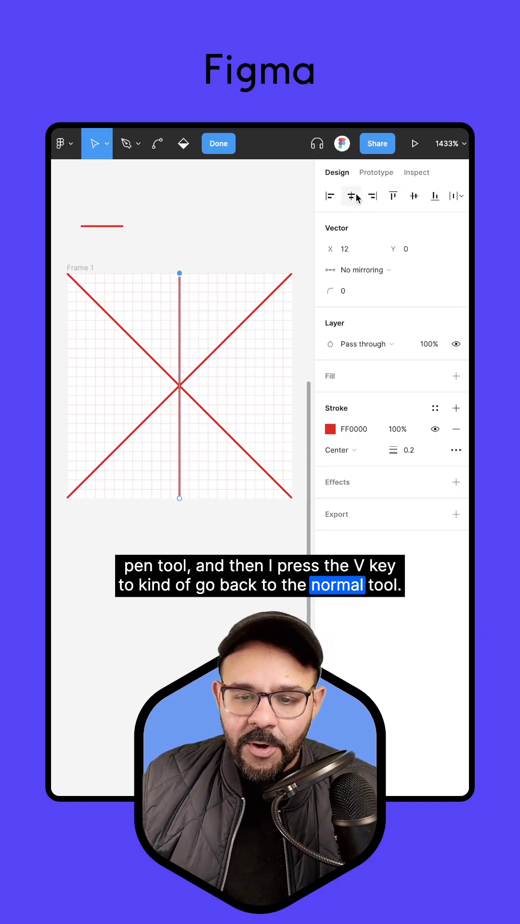
left_click(223, 313)
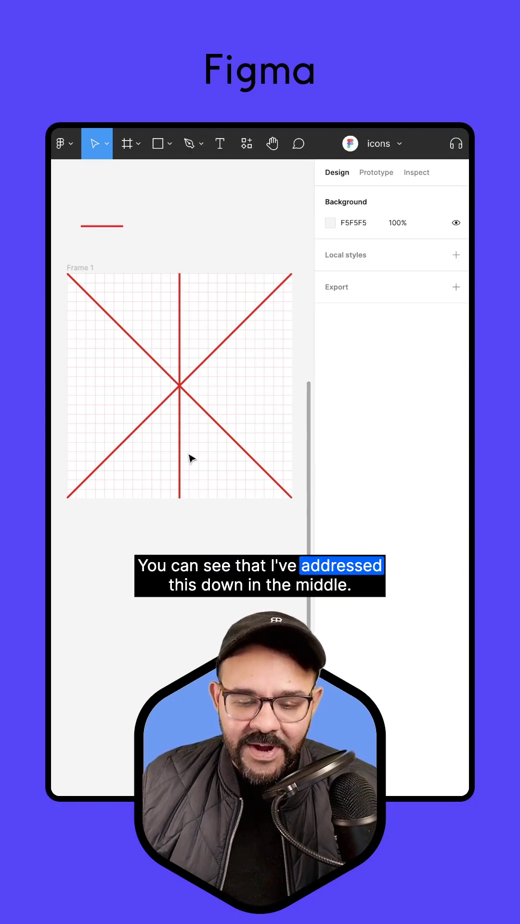
Rotate a copy of the vertical line 90° to make the horizontal centre line
left_click(182, 334)
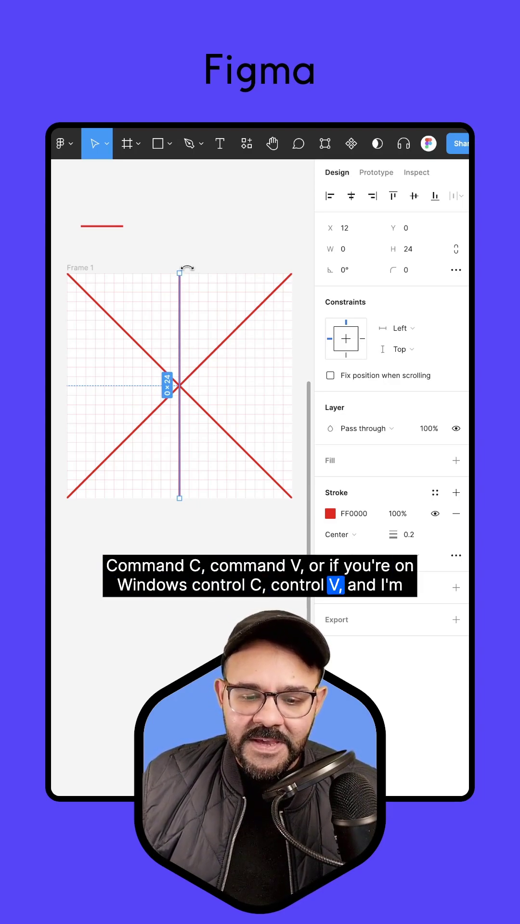
left_click_drag(188, 268, 298, 403)
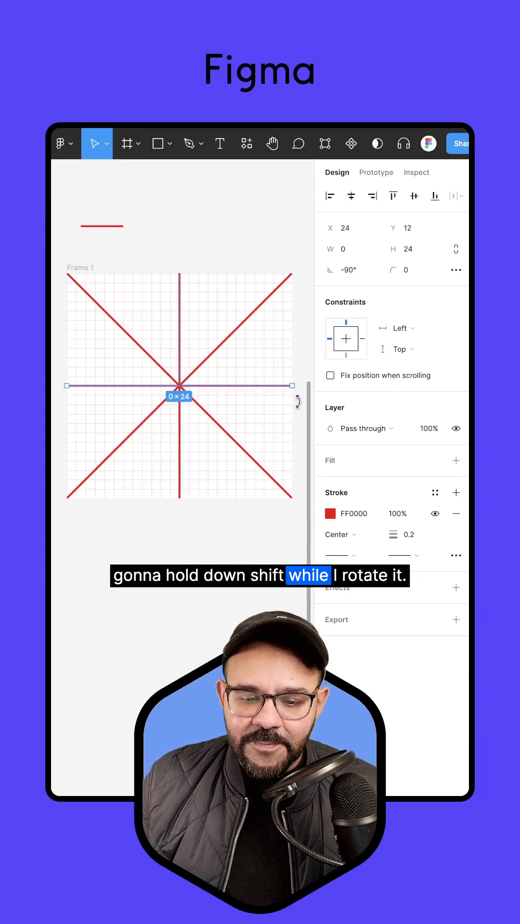
left_click(221, 556)
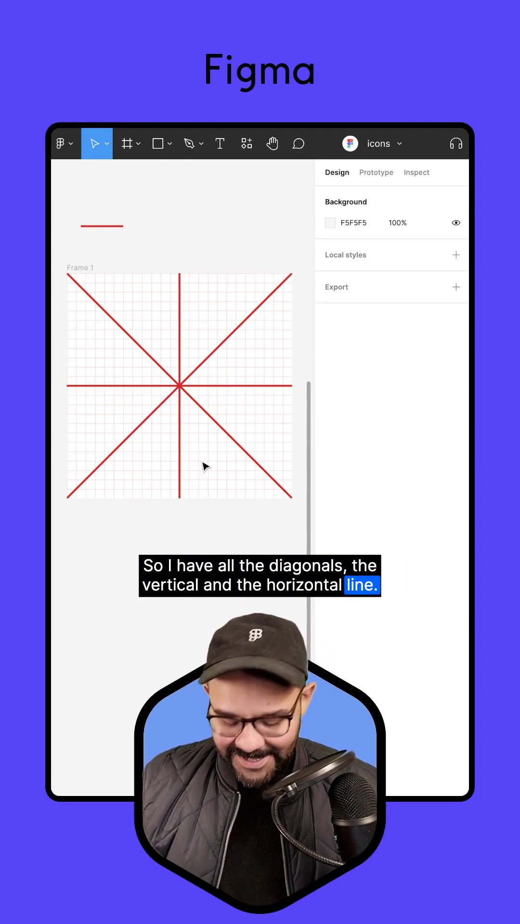
Draw a 20 × 20 circle centred in the frame with the red line's 0.2 stroke style
key("o")
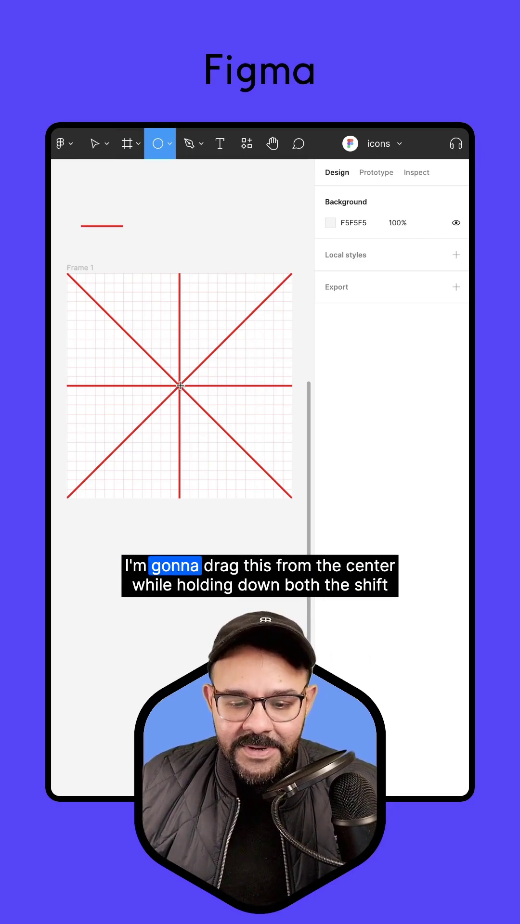
left_click_drag(180, 385, 217, 438)
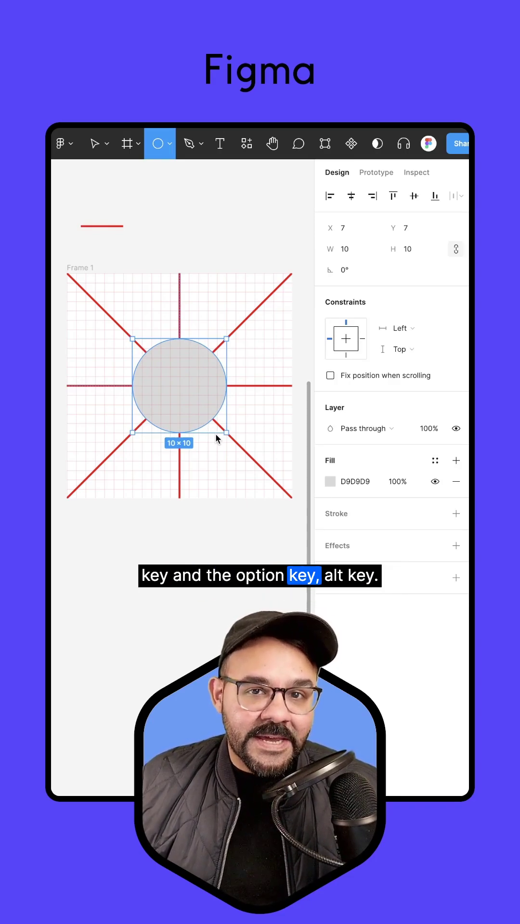
mouse_move(216, 438)
left_mouse_down()
mouse_move(252, 481)
mouse_move(247, 474)
left_mouse_up()
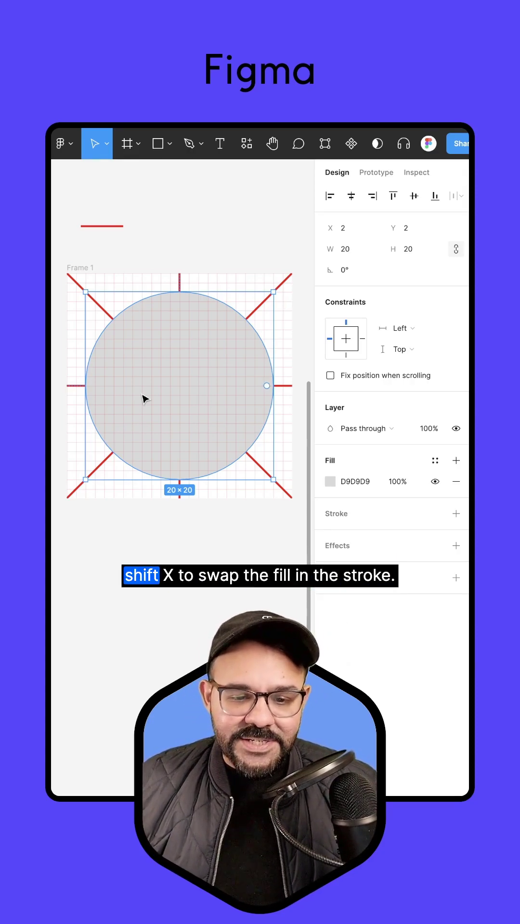
key("shift+x")
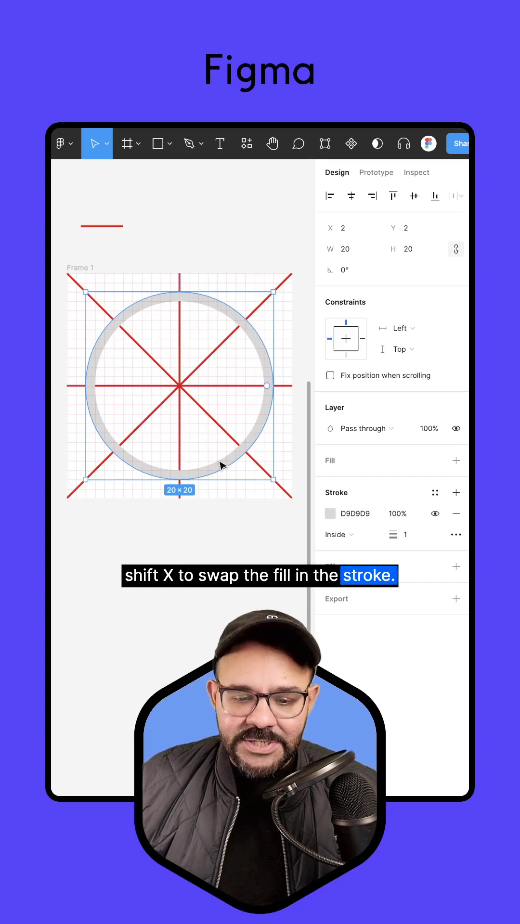
left_click(113, 226)
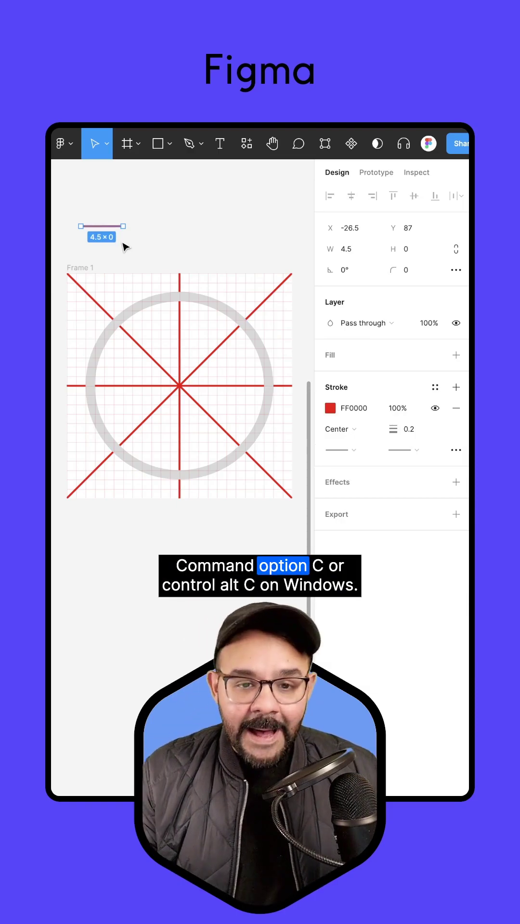
left_click(137, 312)
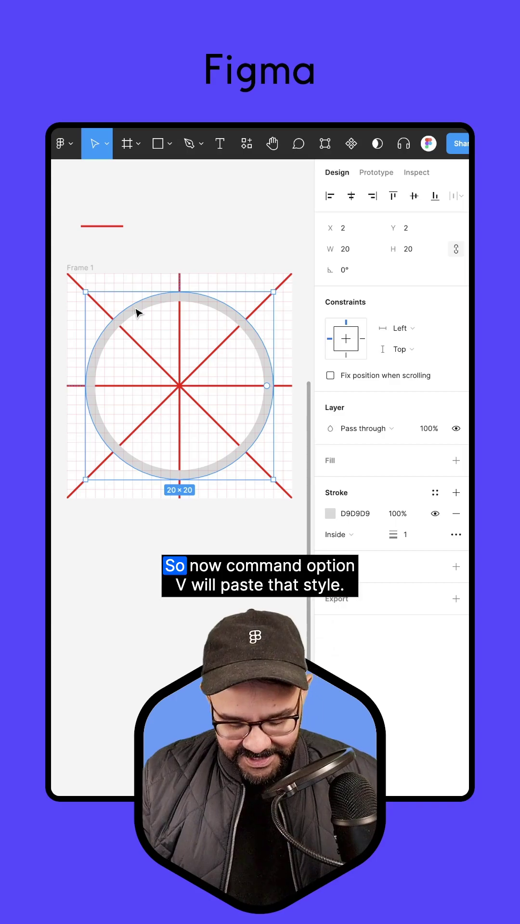
key("super+alt+v")
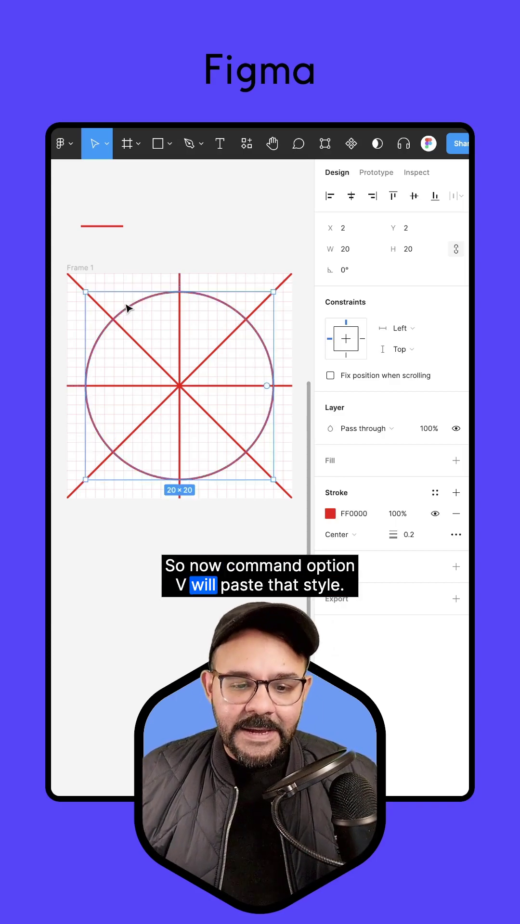
left_click(218, 234)
key("r")
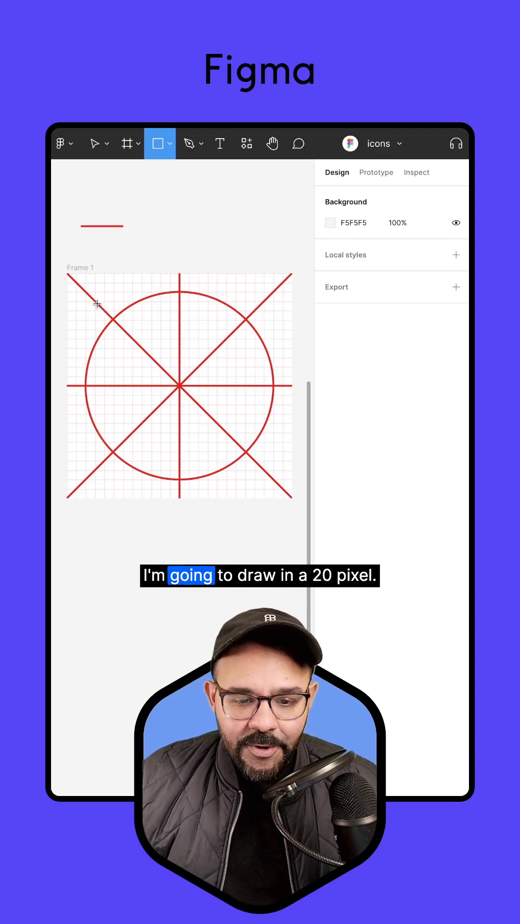
Draw a 16 × 20 rectangle with the red outline style and a corner radius of 1
left_click_drag(99, 293, 264, 484)
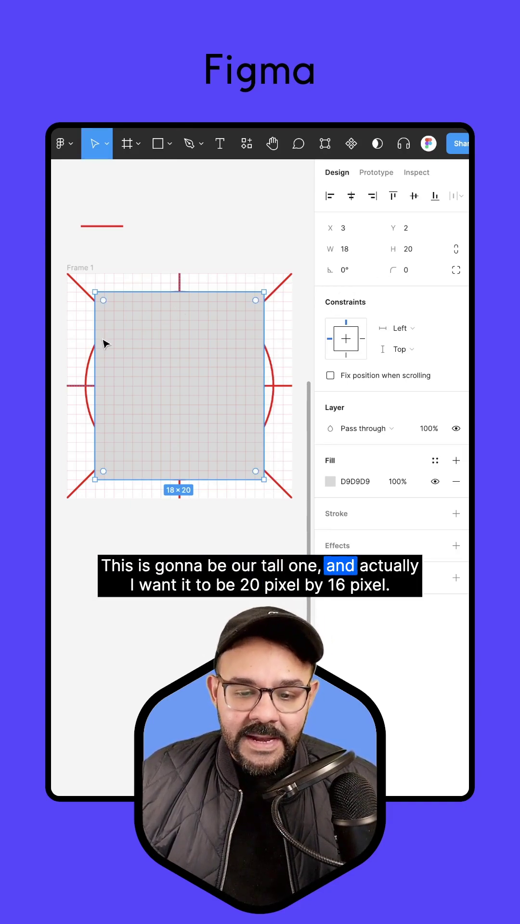
left_click_drag(95, 336, 101, 337)
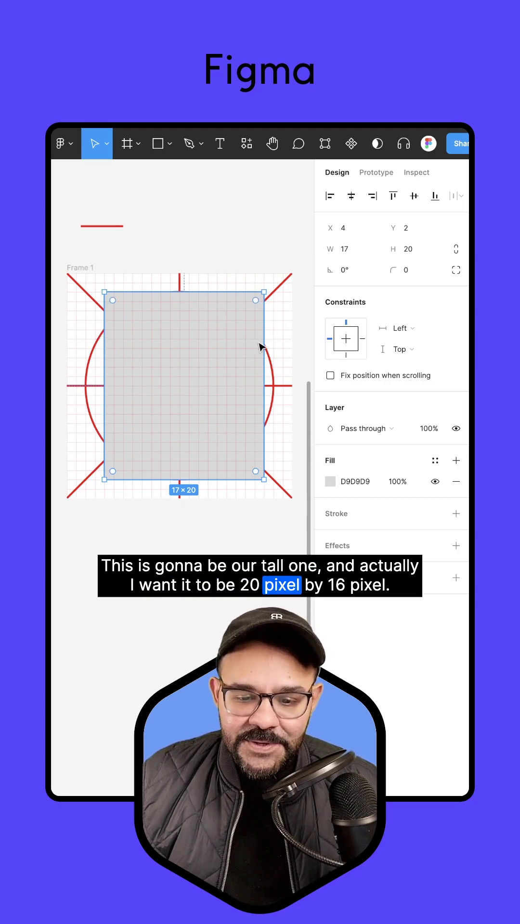
left_click_drag(259, 343, 255, 340)
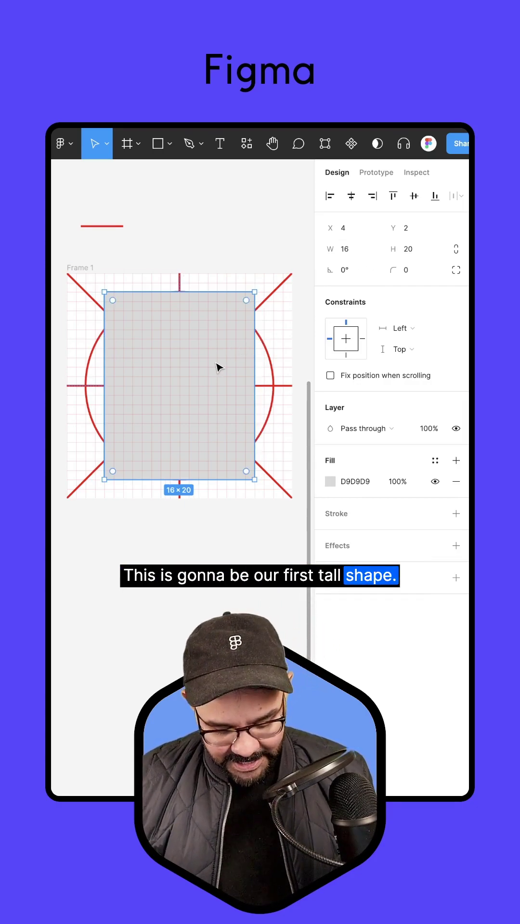
key("super+alt+v")
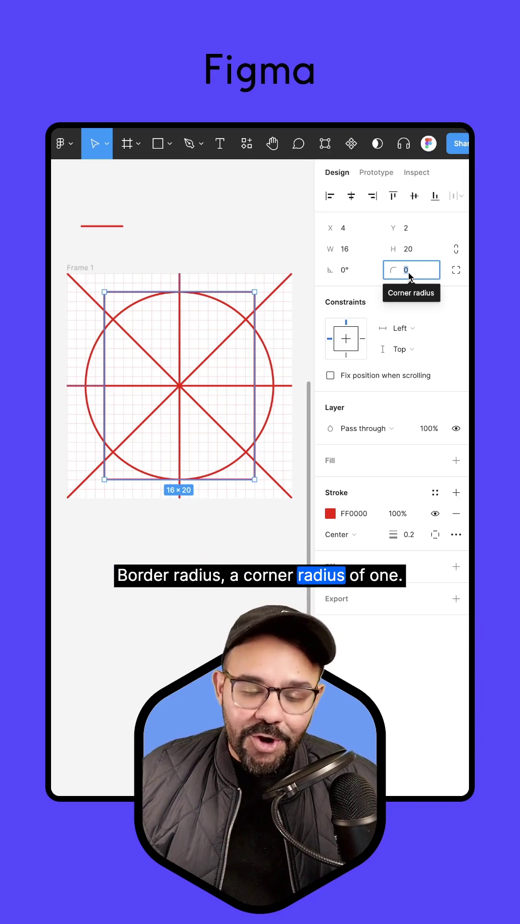
type("1")
key("Return")
left_click(237, 233)
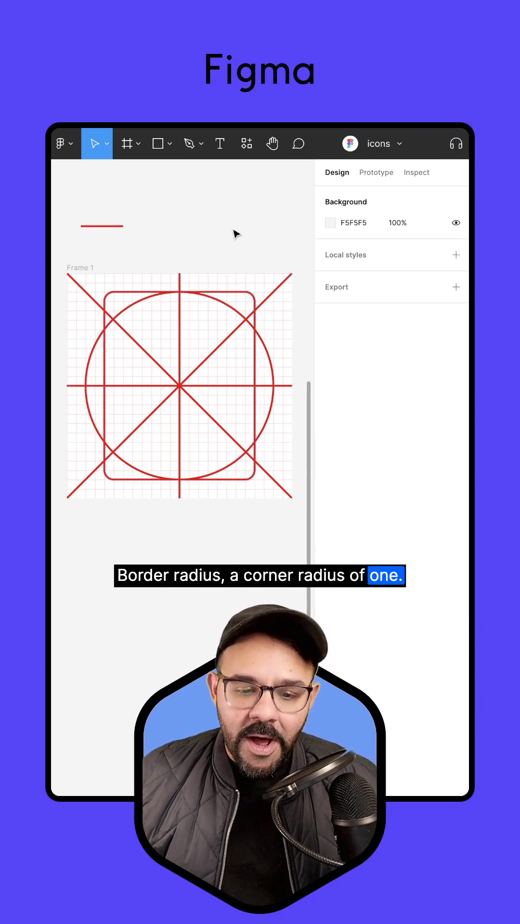
Rotate a copy of the tall rounded rectangle 90° so it lies 20 × 16
left_click(248, 294)
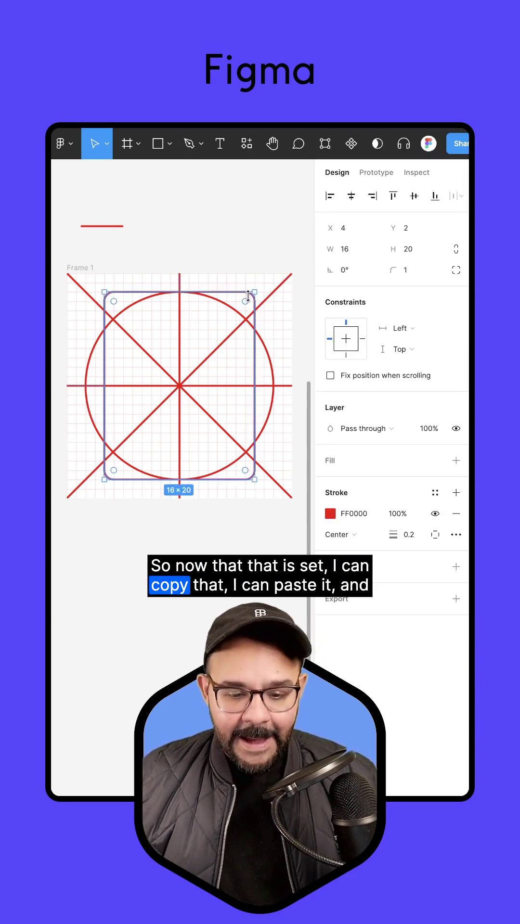
left_click_drag(260, 289, 288, 477)
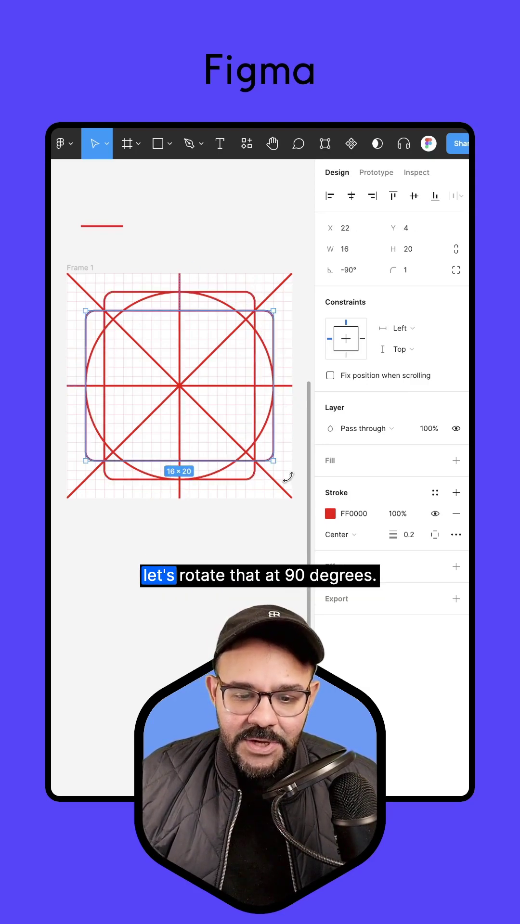
left_click(213, 355)
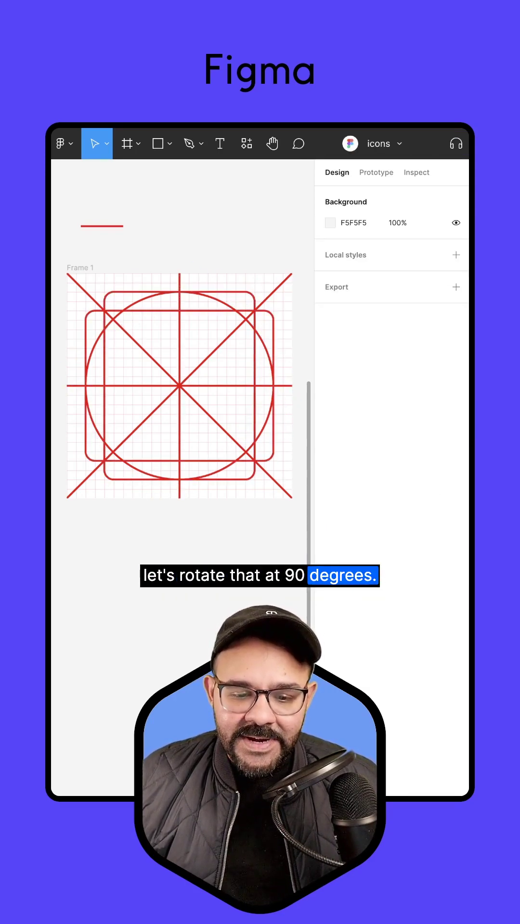
Duplicate the tall 16 × 20 rectangle and resize the copy to an 18 × 18 square
left_click(243, 303)
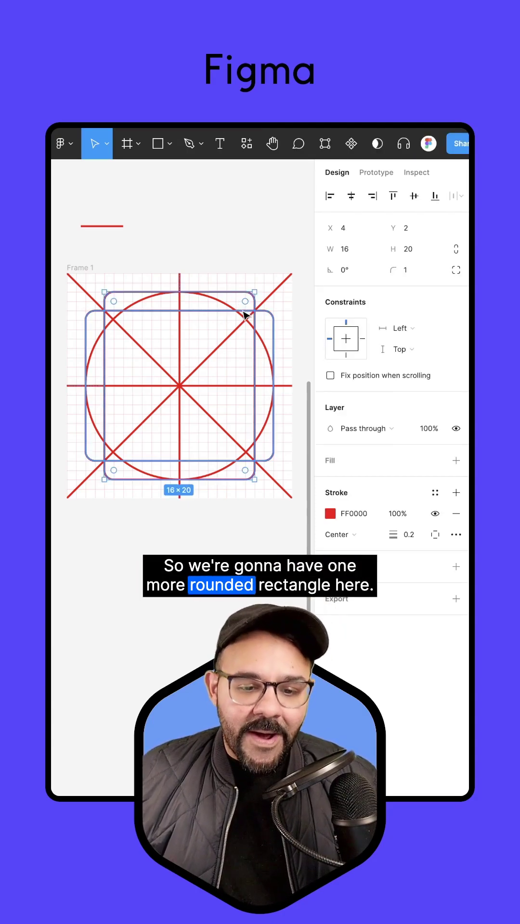
key("ctrl+c")
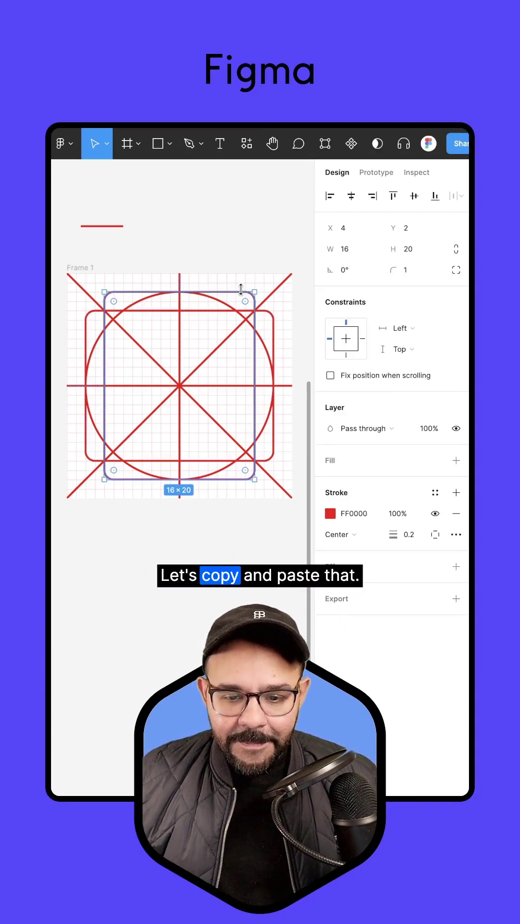
key("ctrl+v")
left_click_drag(251, 292, 266, 327)
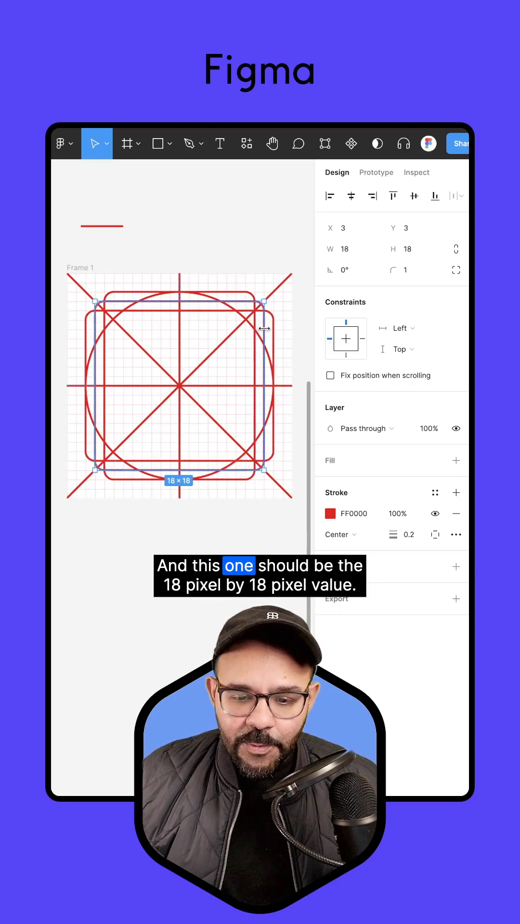
key("Escape")
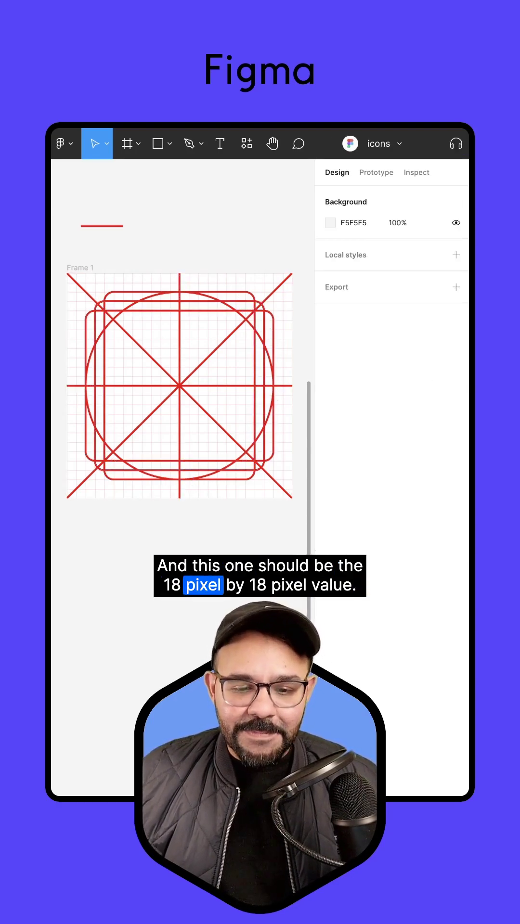
scroll(179, 381, "down", 1)
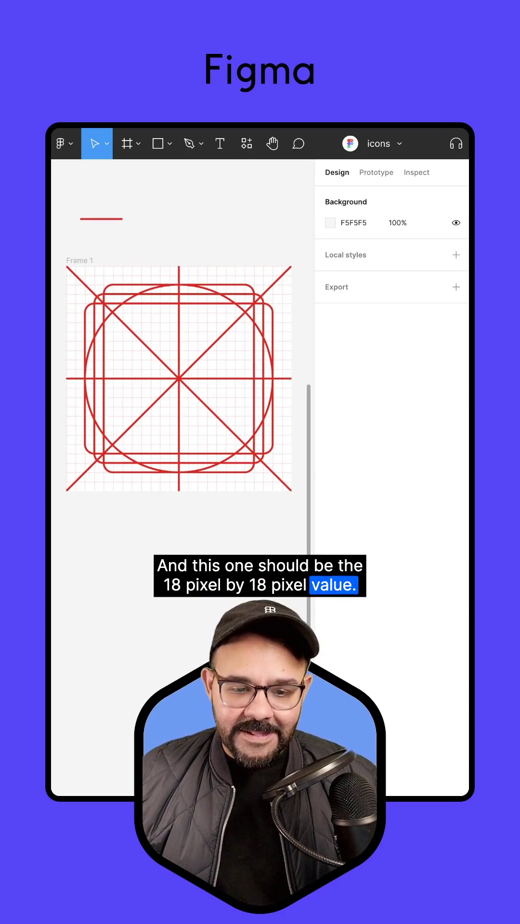
scroll(179, 381, "up", 1)
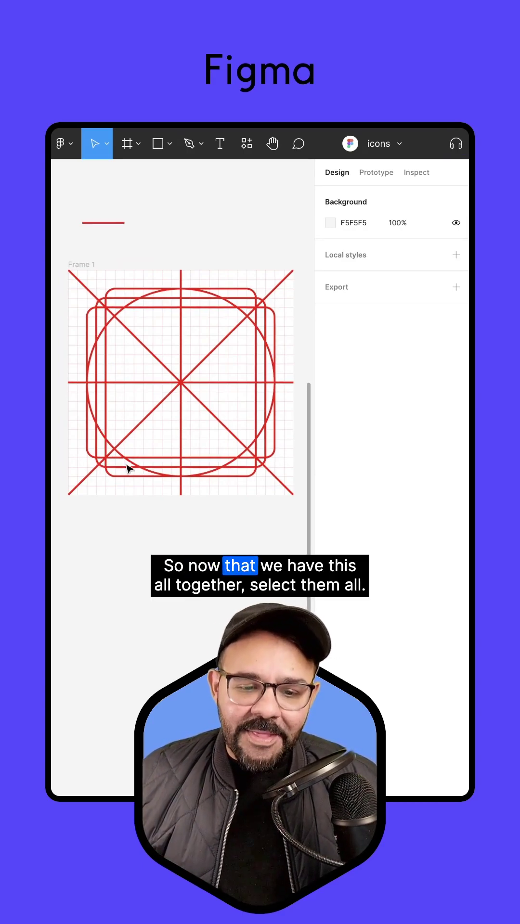
Union all key lines and shapes in the frame and set the union's fill opacity to 10%
left_click_drag(82, 273, 286, 488)
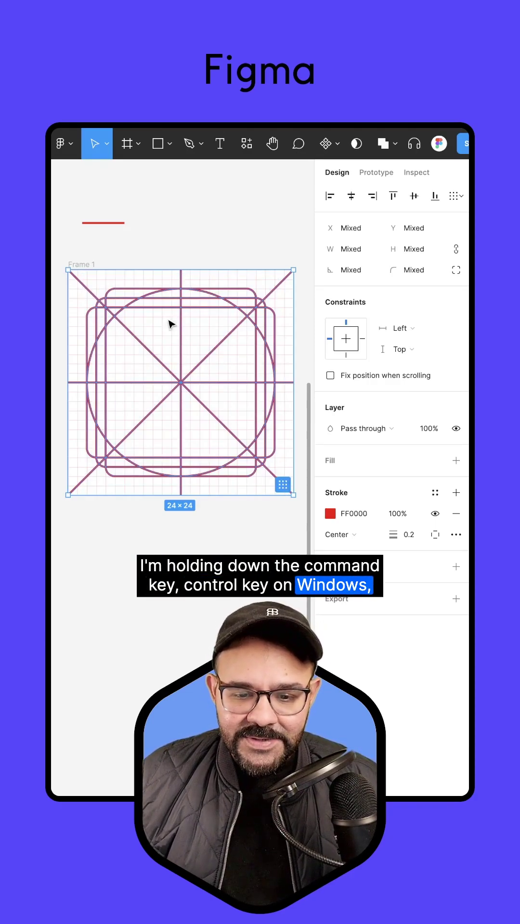
left_click(385, 143)
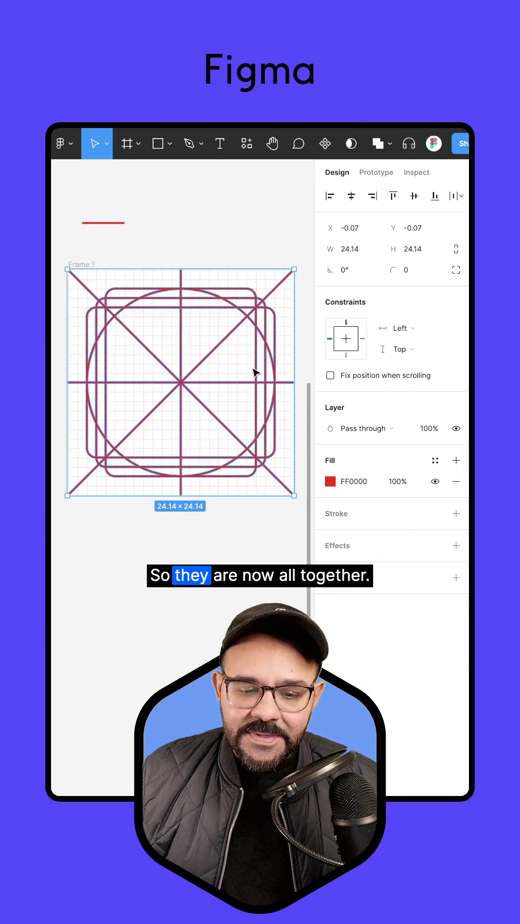
left_click(395, 485)
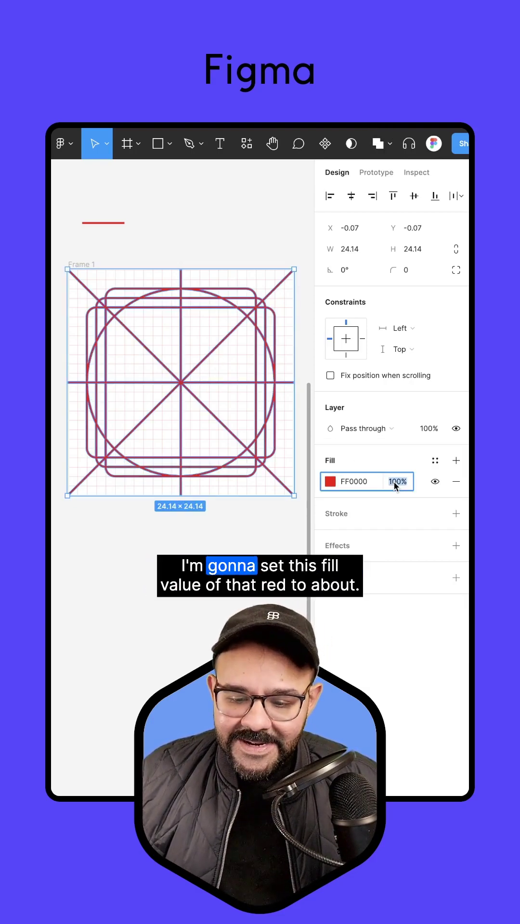
type("1")
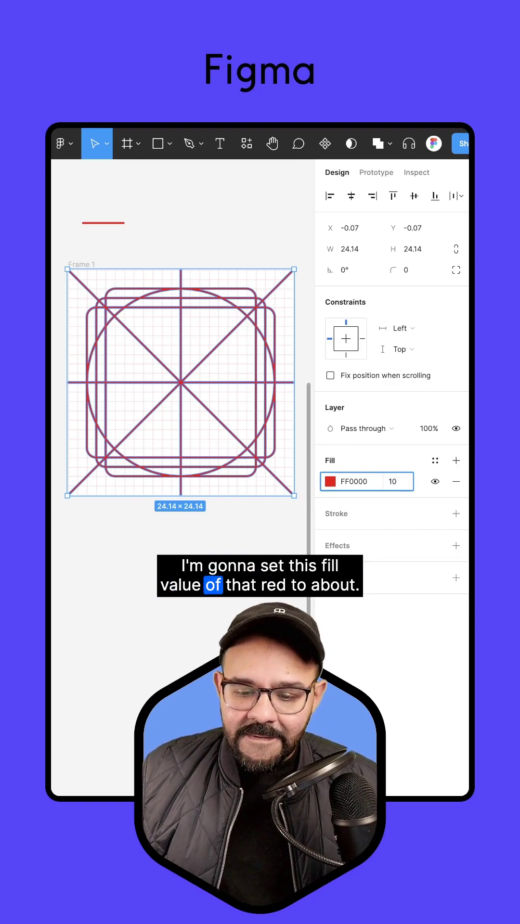
type("0")
key("Return")
left_click(212, 568)
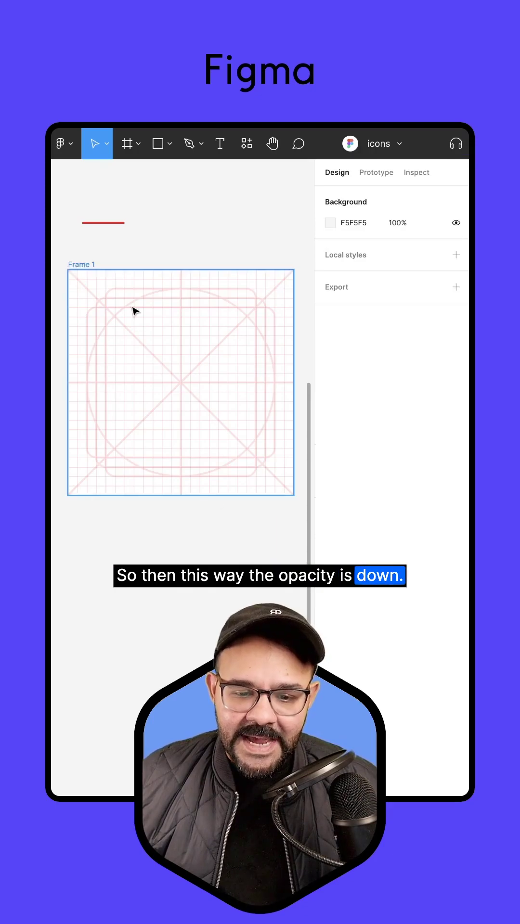
scroll(185, 305, "up", 5)
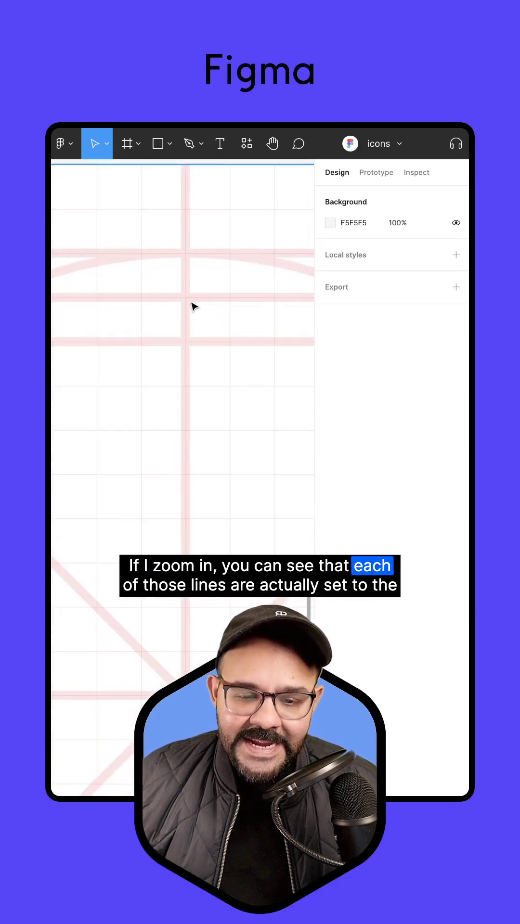
scroll(193, 306, "down", 5)
scroll(200, 322, "up", 2)
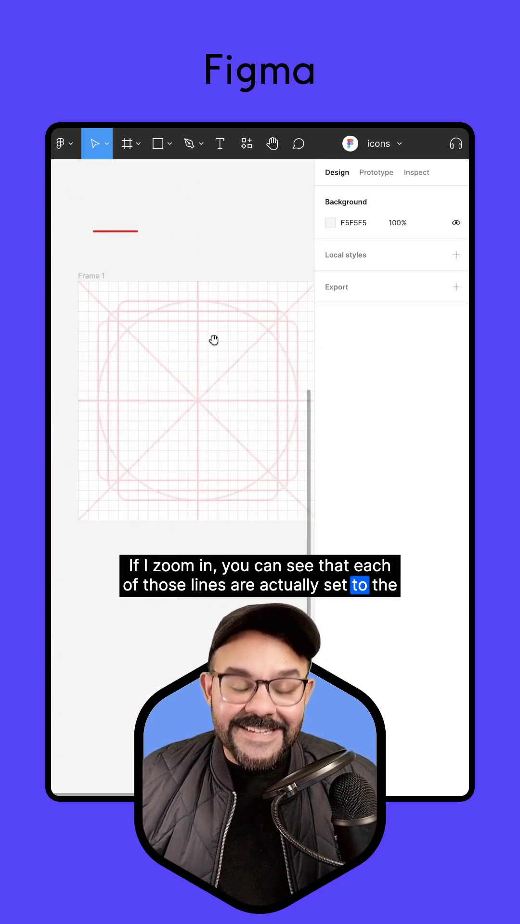
scroll(205, 328, "down", 1)
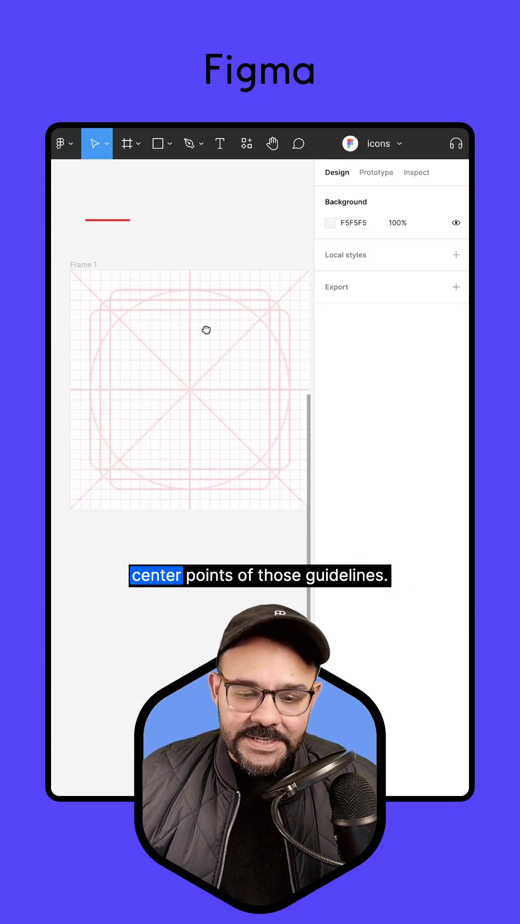
Make Frame 1 a component and rename it 'Icon grid 24px'
left_click(92, 267)
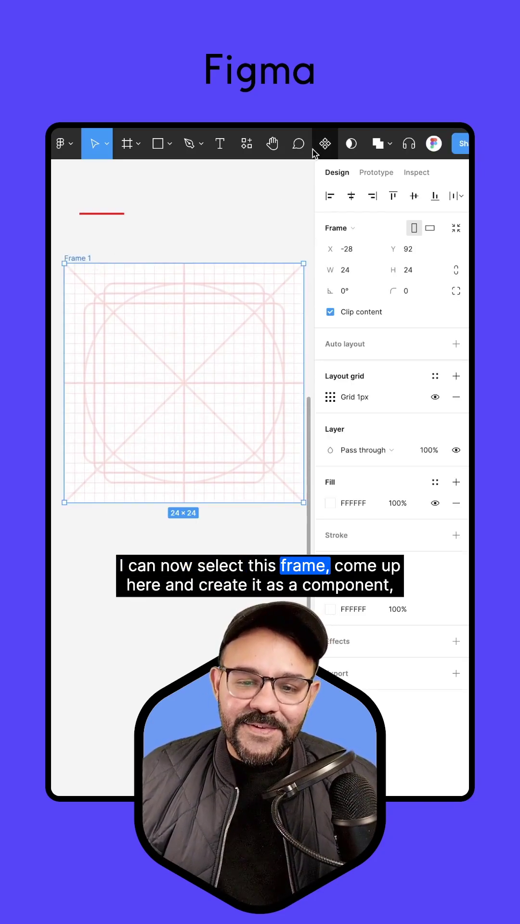
left_click(325, 144)
double_click(86, 255)
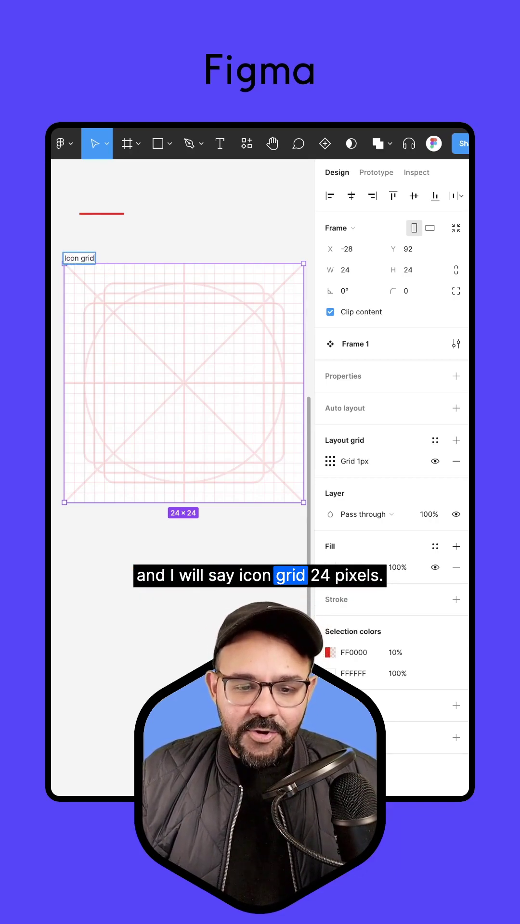
key("Return")
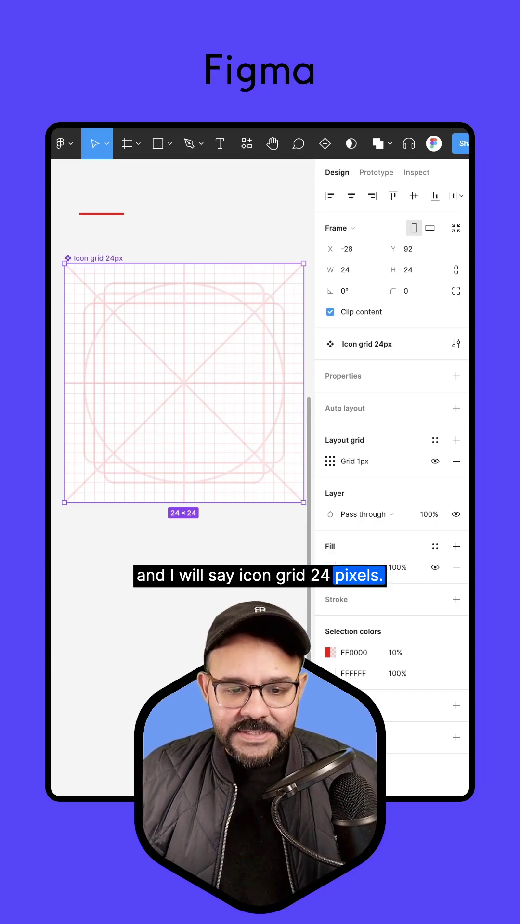
key("Escape")
scroll(192, 324, "down", 2)
scroll(195, 344, "down", 1)
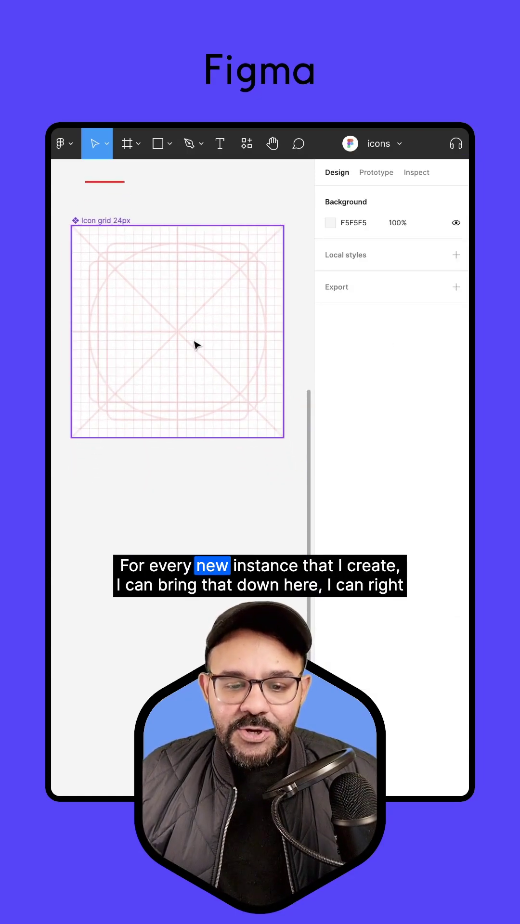
Drag an Icon grid 24px instance below the component, wrap it in Frame 1, and select that frame
left_click(202, 316)
left_click_drag(196, 289, 167, 398)
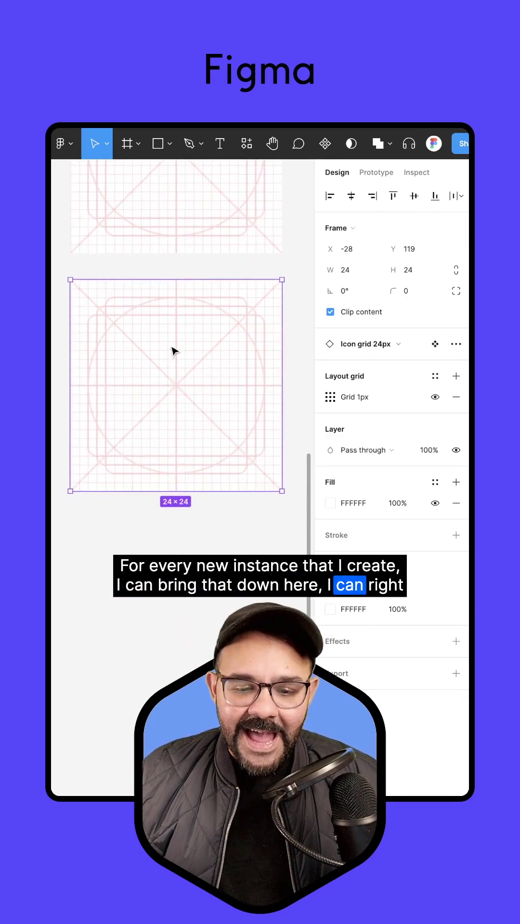
right_click(172, 350)
left_click(231, 501)
left_click(179, 538)
scroll(189, 537, "left", 1)
left_click(168, 413)
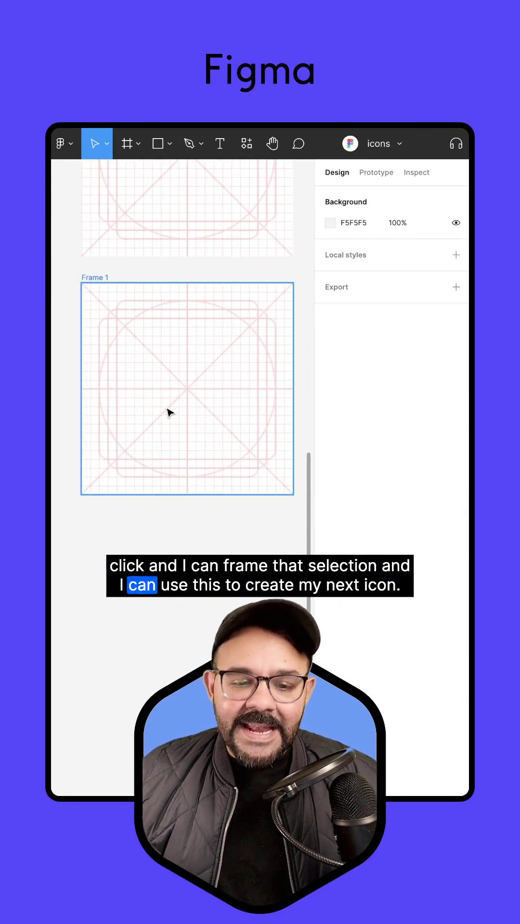